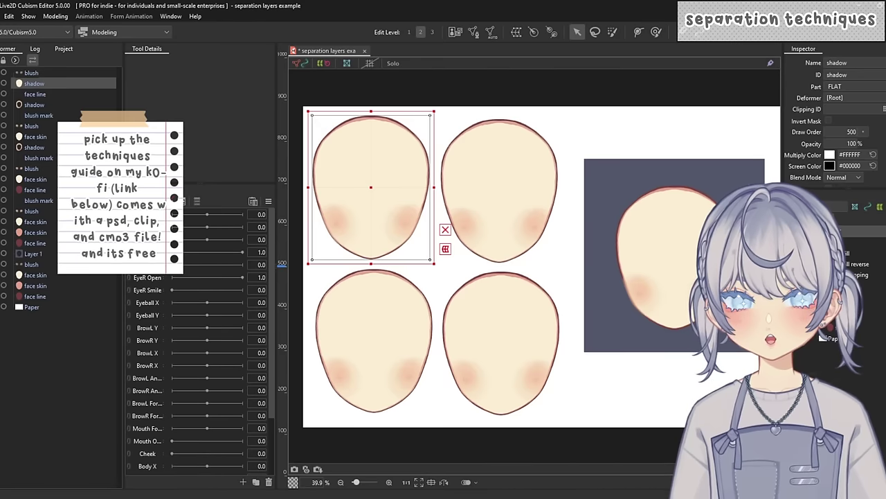
Examine the flat example face and its shadow mesh, from the outer outline and cheeks to the shading along the forehead.
key(Escape)
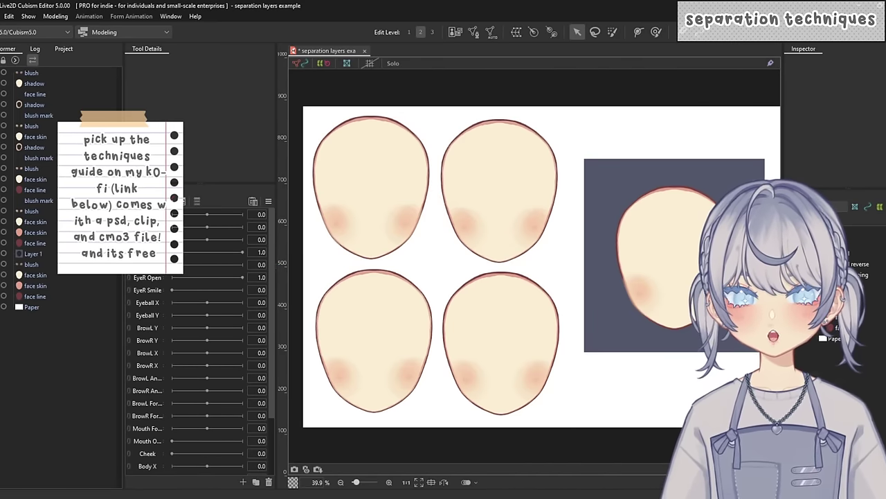
scroll(443, 229, down, 3)
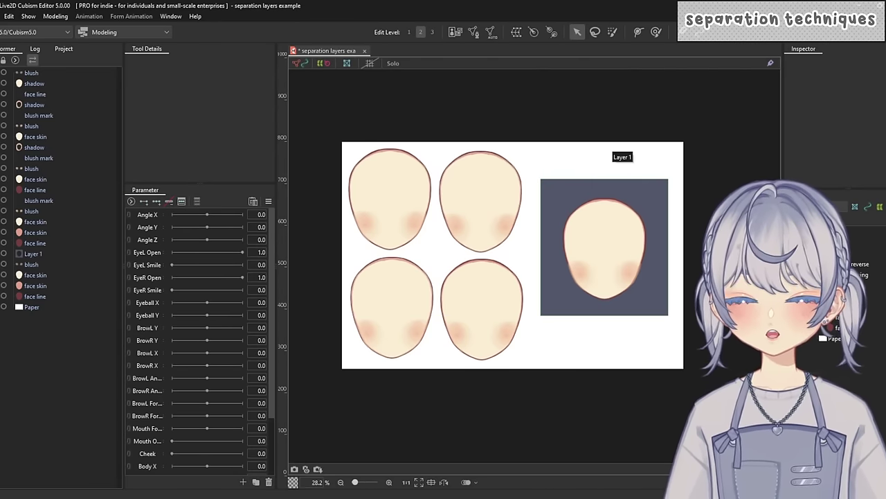
scroll(623, 150, up, 3)
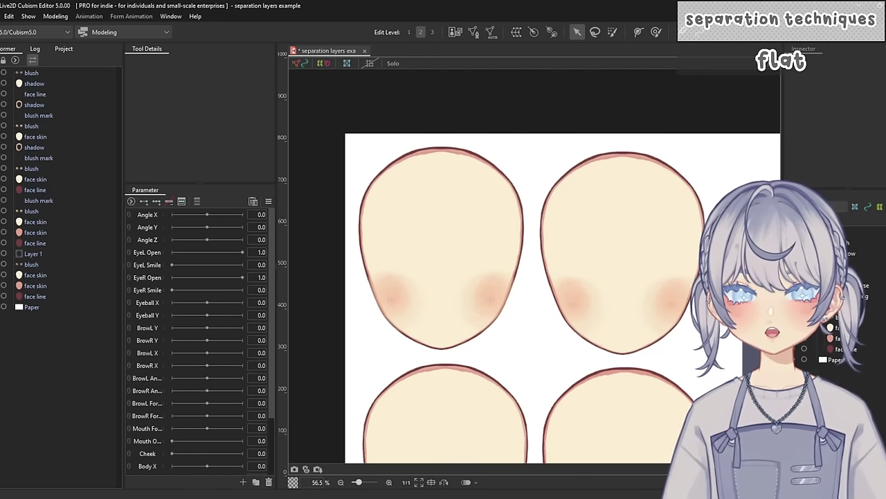
click(441, 248)
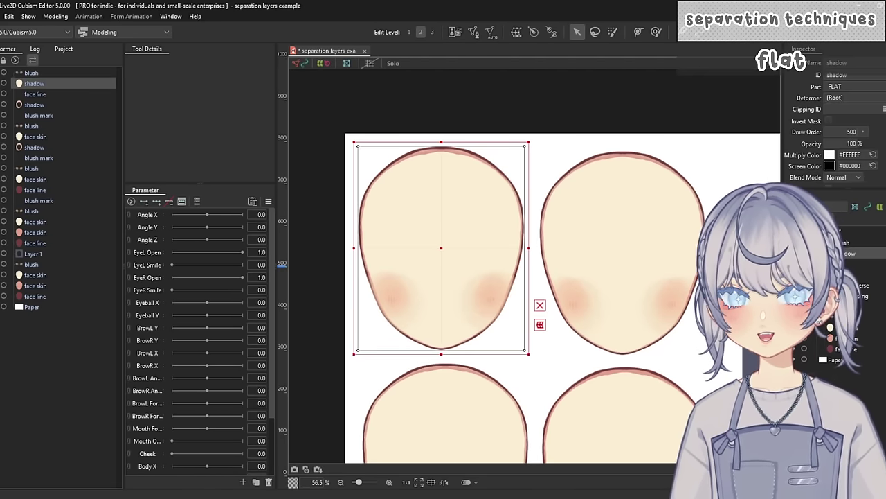
scroll(436, 304, up, 3)
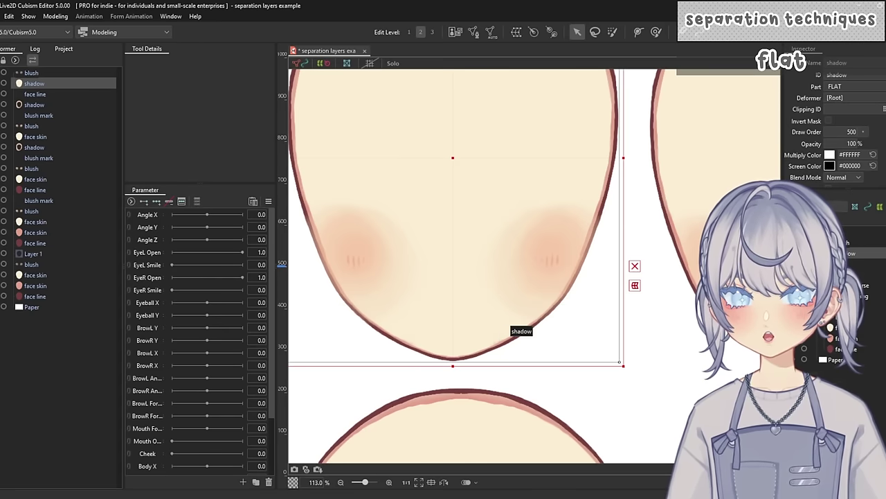
scroll(515, 327, down, 3)
scroll(510, 333, up, 7)
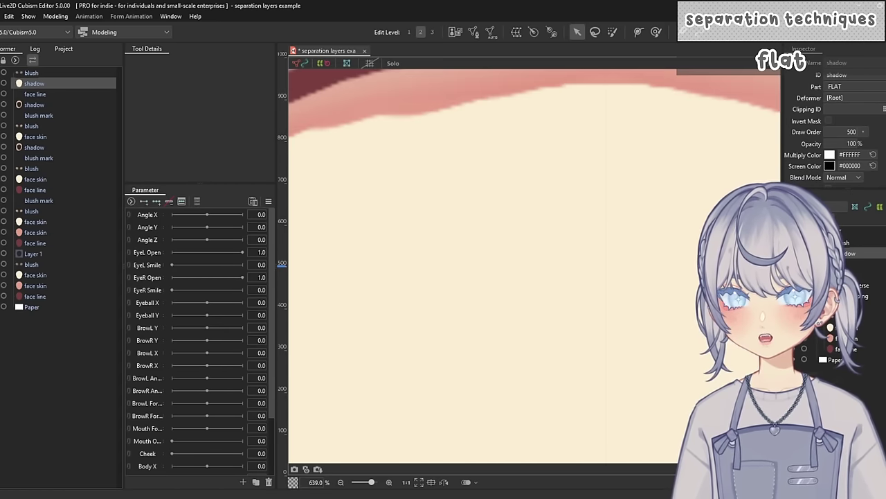
scroll(478, 373, down, 2)
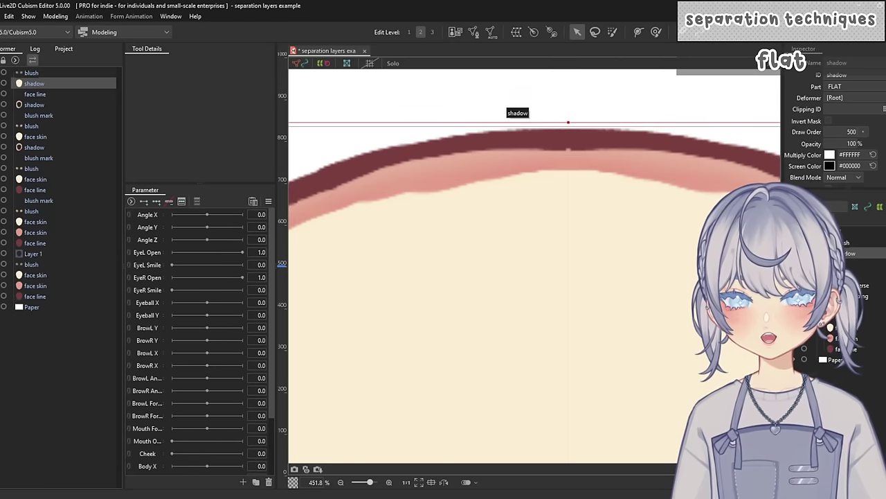
scroll(510, 121, down, 5)
Try shifting the flat face's blush sideways and its shadow mesh upward, undoing the moves.
click(516, 329)
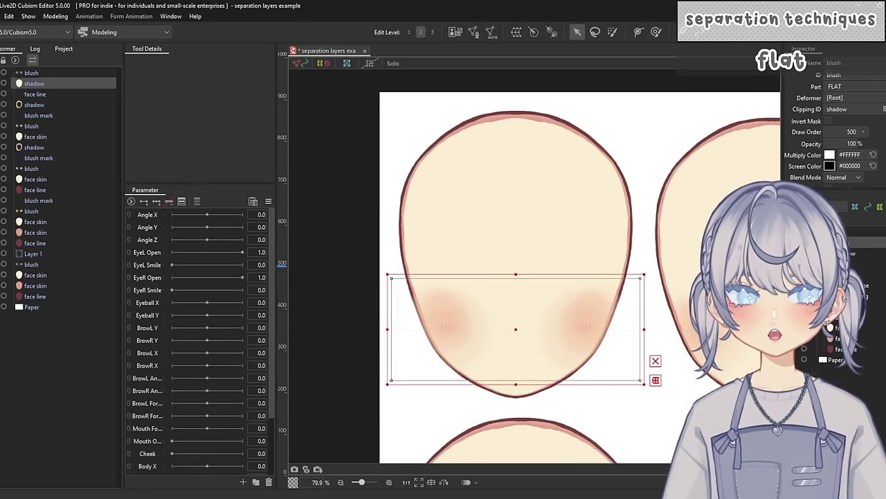
drag(516, 304, 460, 305)
key(ctrl+z)
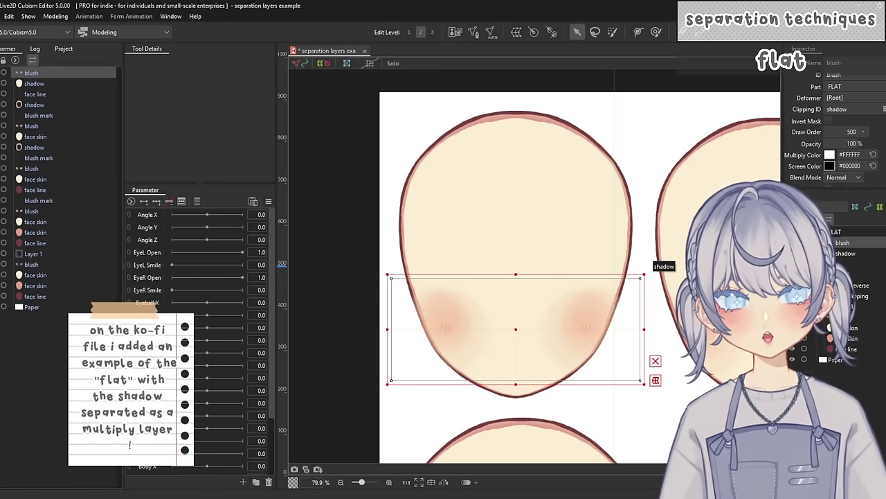
click(627, 258)
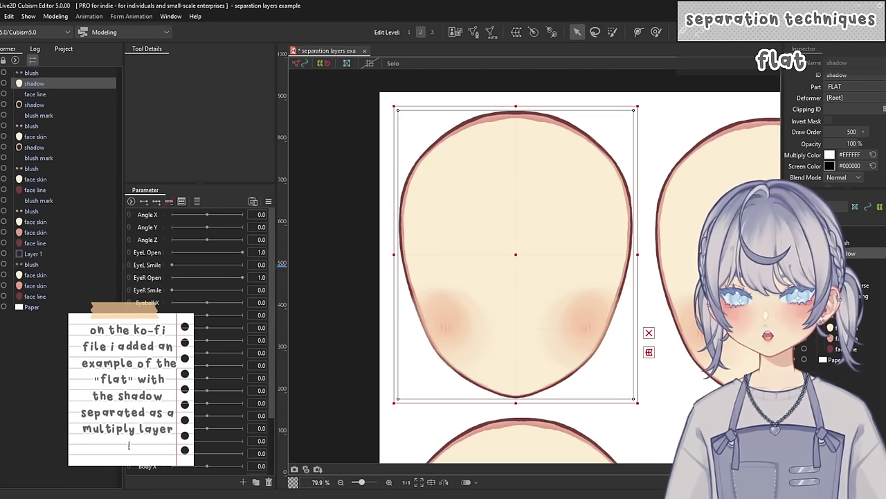
drag(516, 254, 520, 233)
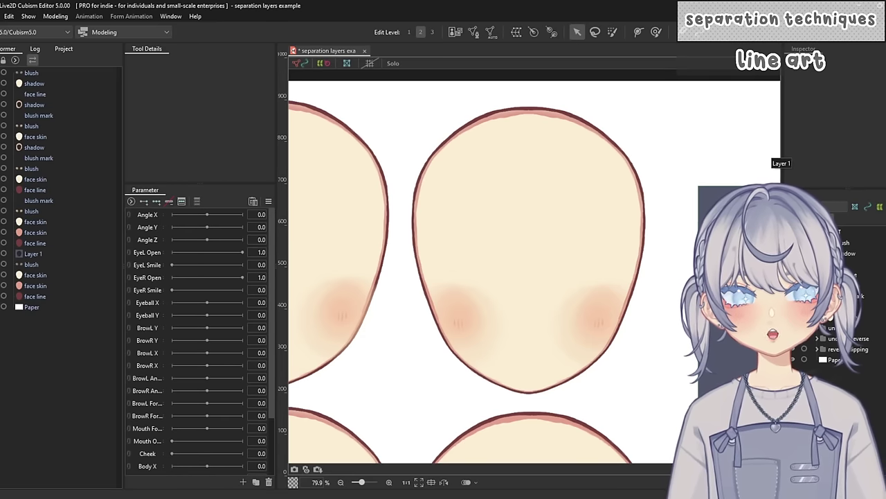
Temporarily clear the clipping ID of the line art face's shadow mesh, then restore it to ArtMesh1.
click(371, 457)
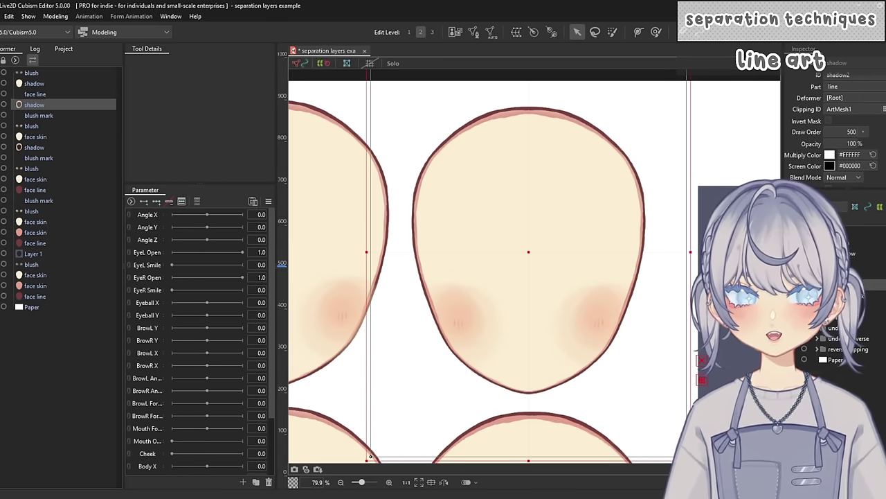
double_click(851, 108)
key(ctrl+c)
key(BackSpace)
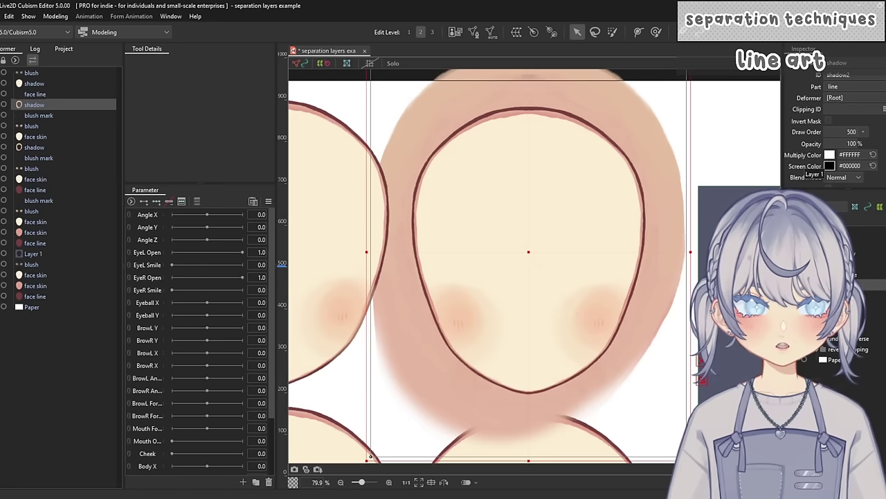
key(ctrl+v)
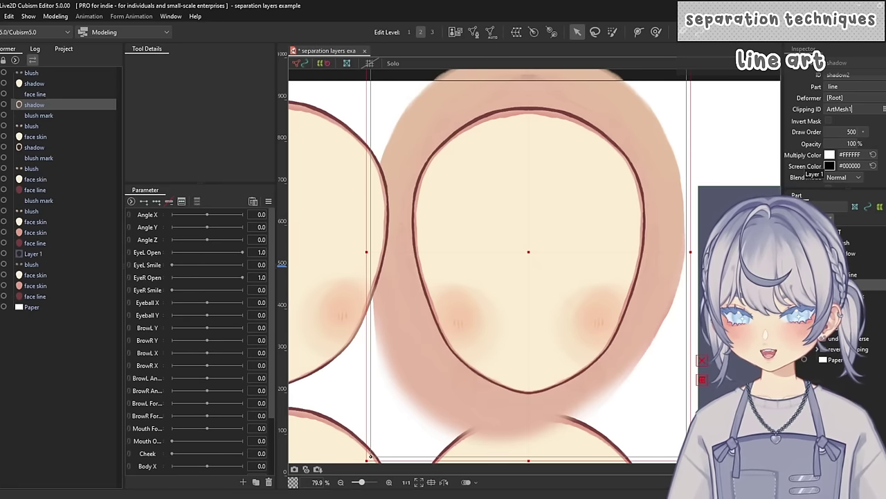
mouse_move(370, 457)
mouse_down()
mouse_move(400, 453)
mouse_move(347, 453)
mouse_move(344, 439)
mouse_move(376, 429)
mouse_move(395, 459)
mouse_move(346, 455)
mouse_move(376, 448)
mouse_move(371, 457)
mouse_up()
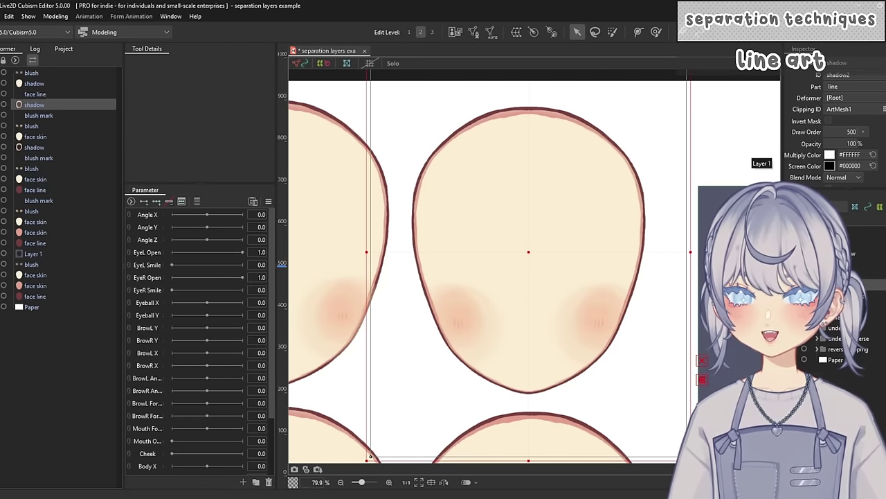
Inspect the line art face's face line, then try moving its blush mark upward and undo the move.
click(607, 202)
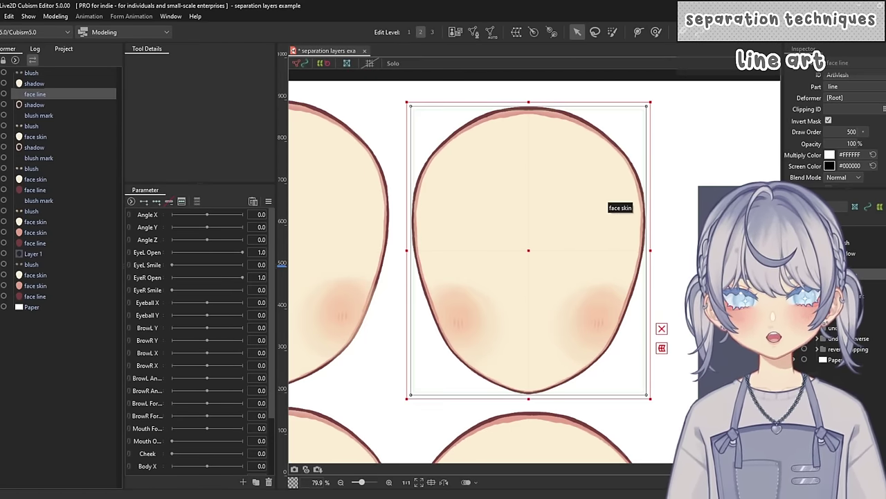
mouse_move(607, 202)
mouse_down()
mouse_move(655, 243)
mouse_move(563, 166)
mouse_move(694, 207)
mouse_move(543, 206)
mouse_move(606, 205)
mouse_up()
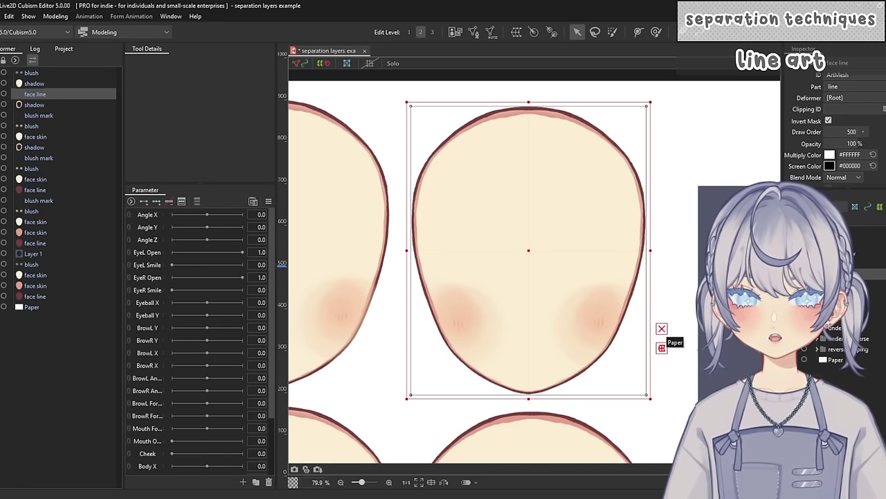
click(578, 319)
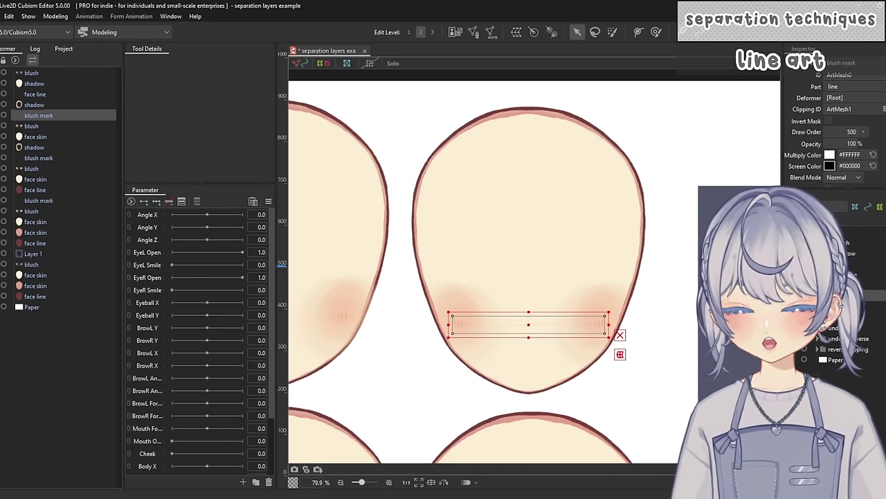
drag(605, 332, 603, 311)
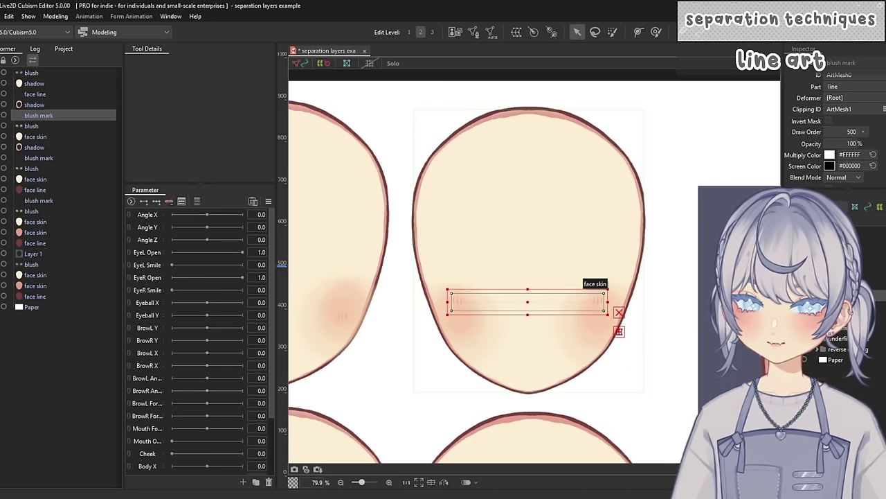
key(ctrl+z)
Compare the line art face's face line and skin with the flat face's blush mesh and its clipping.
click(642, 119)
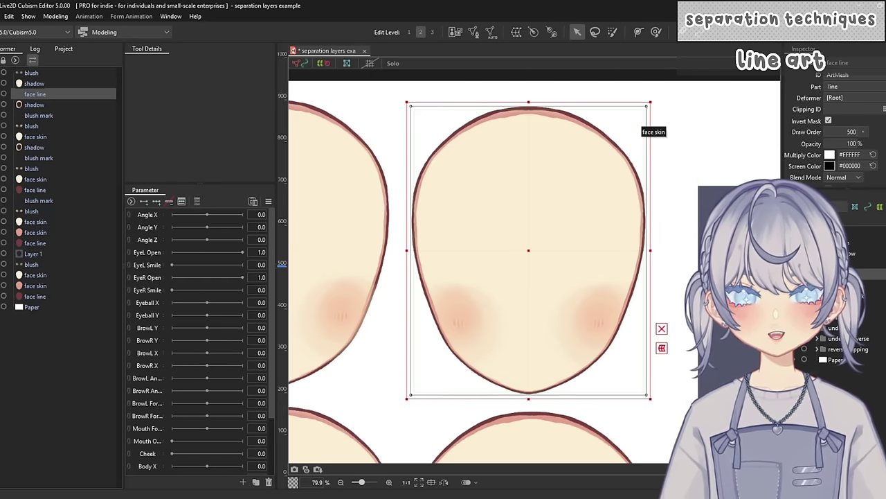
scroll(534, 269, left, 2)
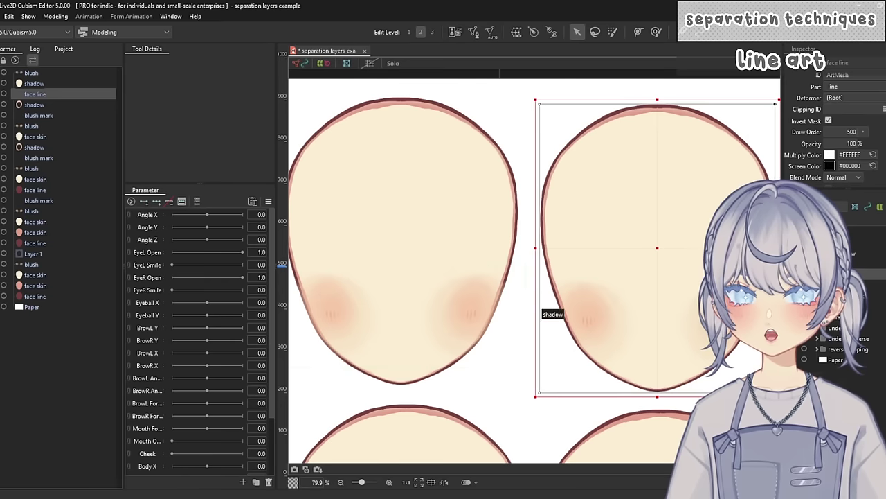
click(31, 73)
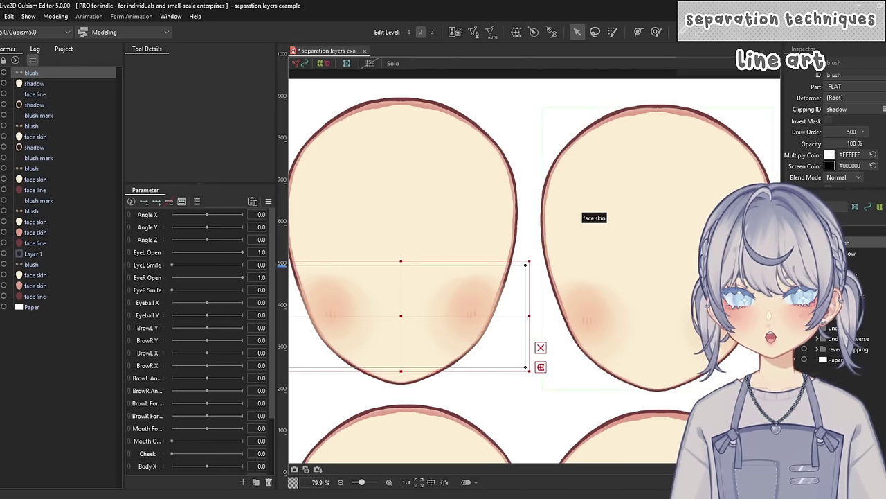
click(586, 212)
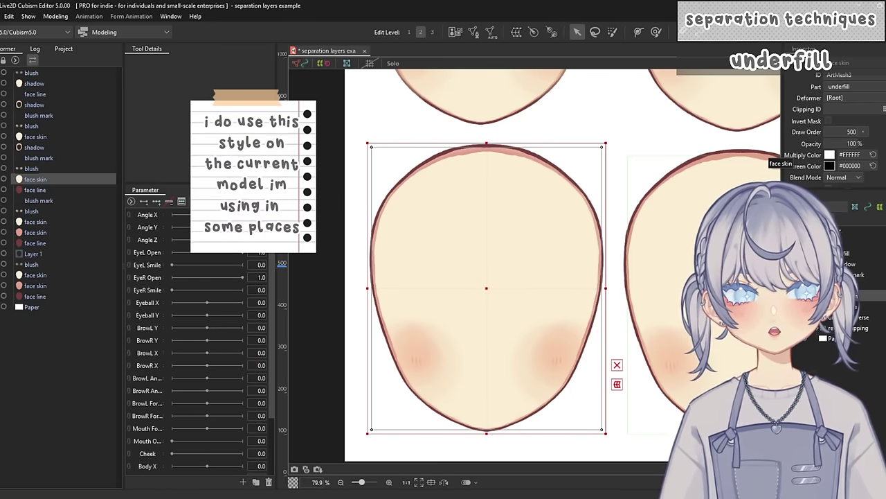
Inspect the underfill face's skin with its overlays removed, then its blush and shadow meshes.
click(774, 160)
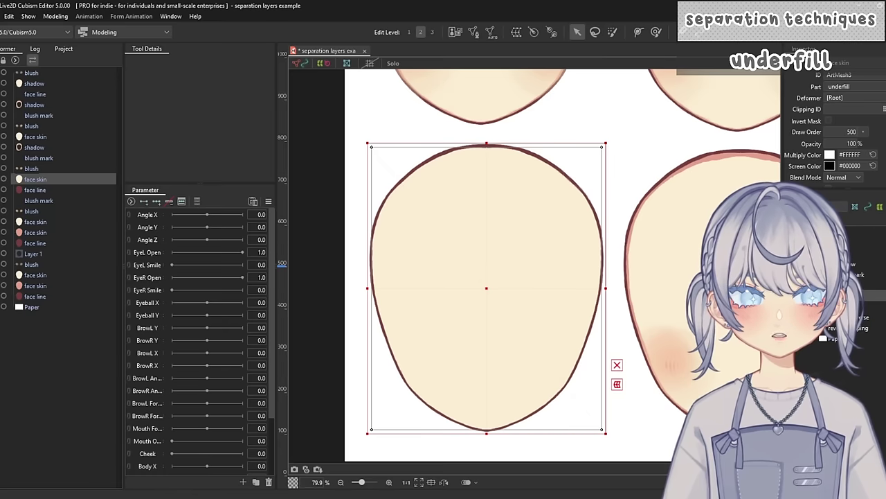
click(31, 168)
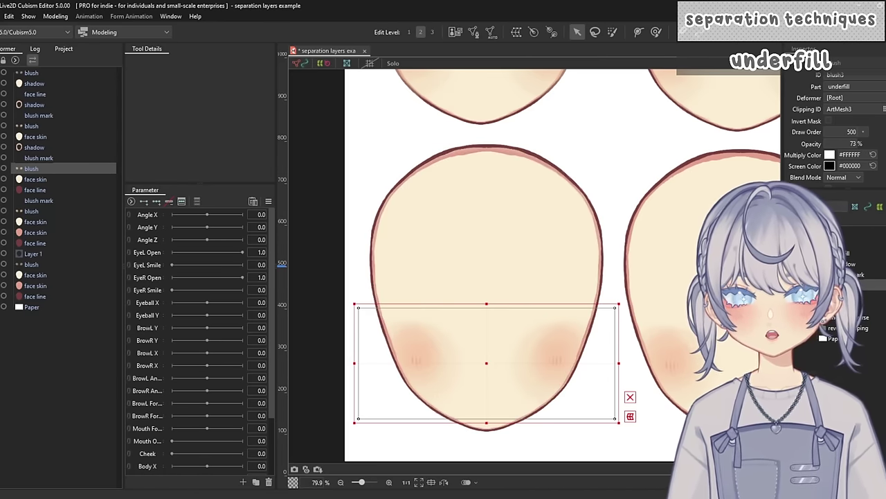
click(34, 147)
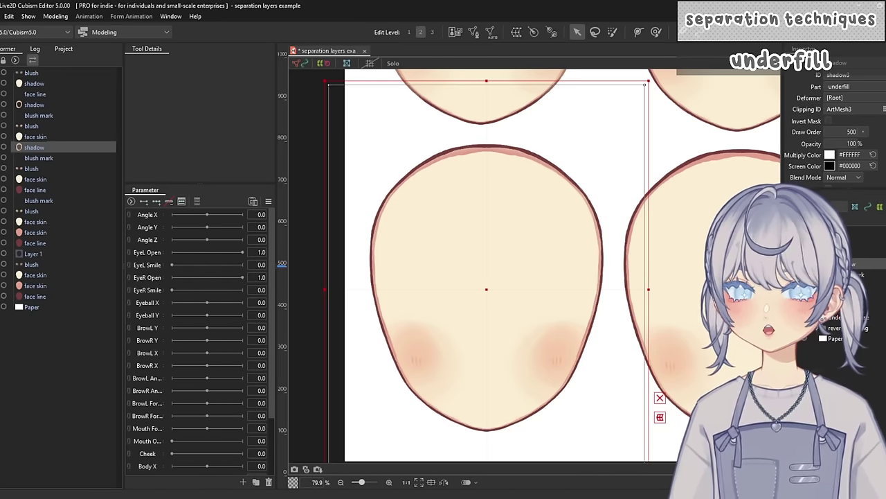
Nudge the underfill face's face line back and forth sideways, finishing slightly left of the face skin.
click(34, 190)
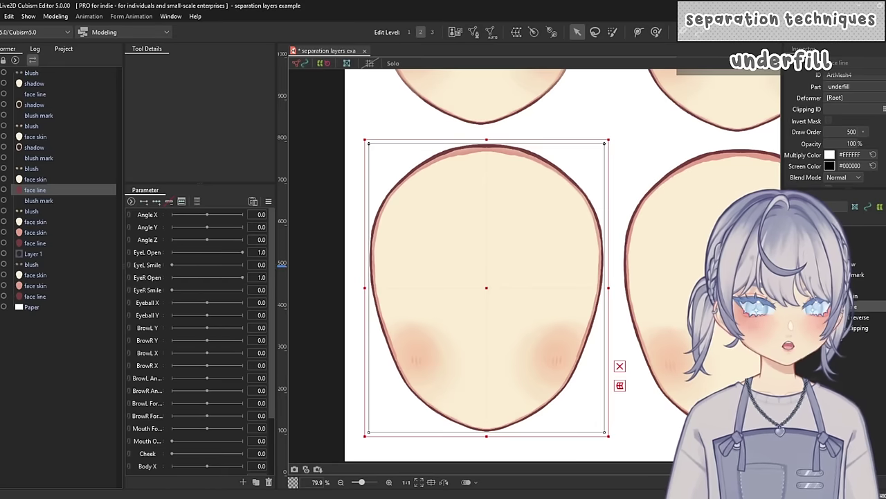
key(Left)
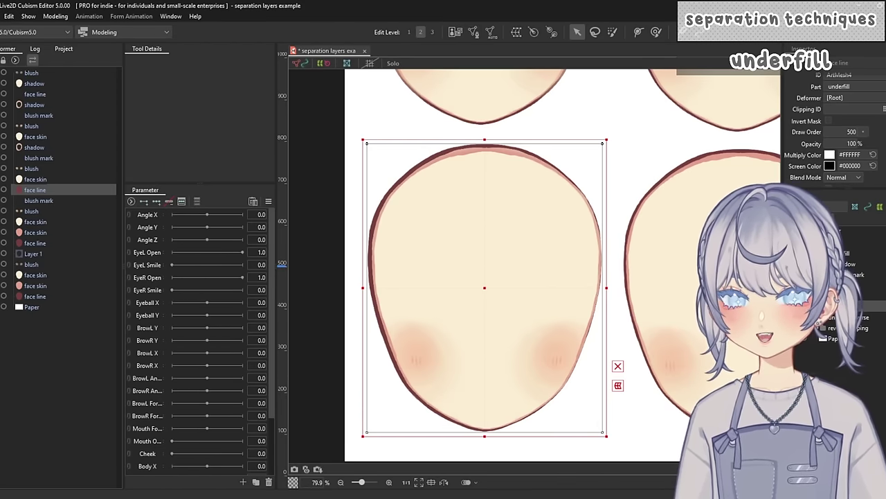
key(Right)
key(Right)
key(Left)
key(Left)
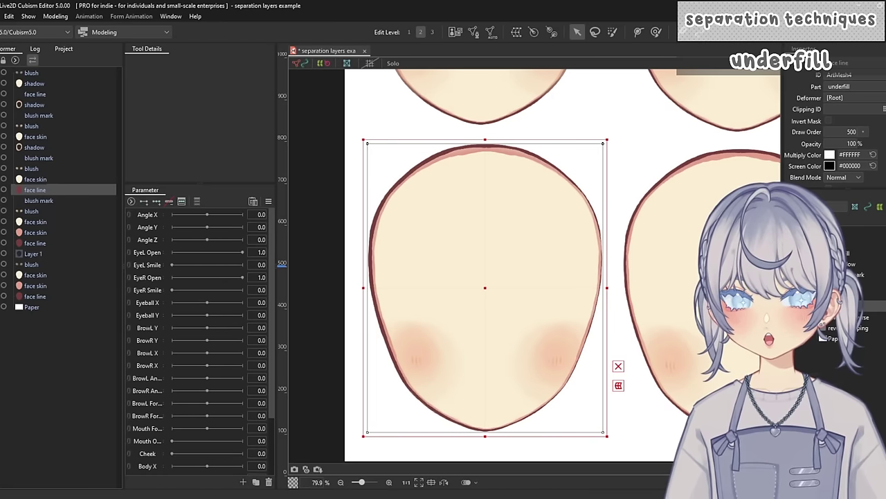
key(Right)
key(Right)
key(Left)
key(Left)
key(Right)
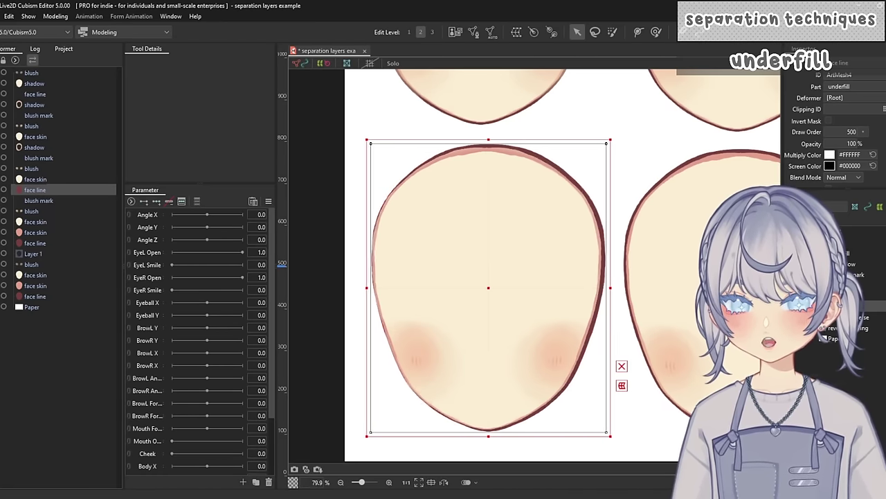
key(Right)
key(Right)
key(Left)
key(Left)
key(Left)
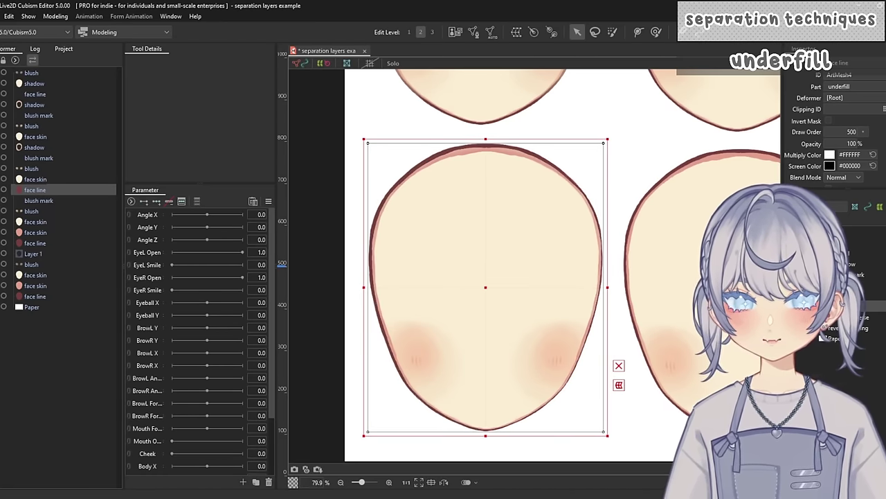
key(Left)
key(Left)
key(Left)
key(Left)
Shift the underfill face's clipped shadow mesh to the right across the face skin.
click(496, 128)
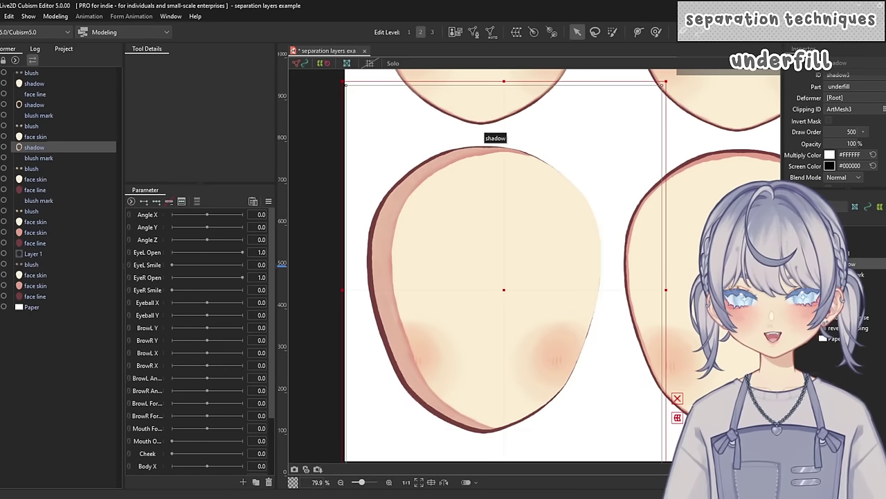